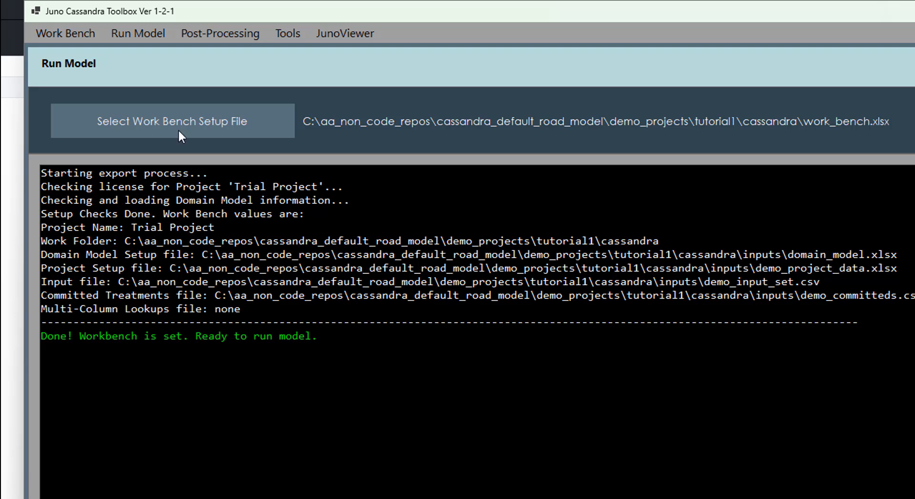
- Open the model run page, review the configurations available to run, and switch to PowerPoint's Model Configuration slide
{"action": "left_click", "coordinate": [142, 33]}
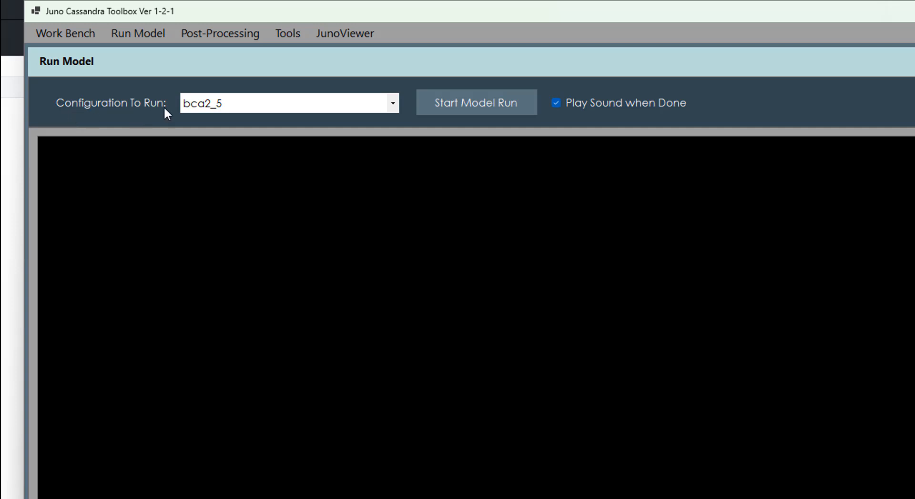
{"action": "left_click", "coordinate": [392, 103]}
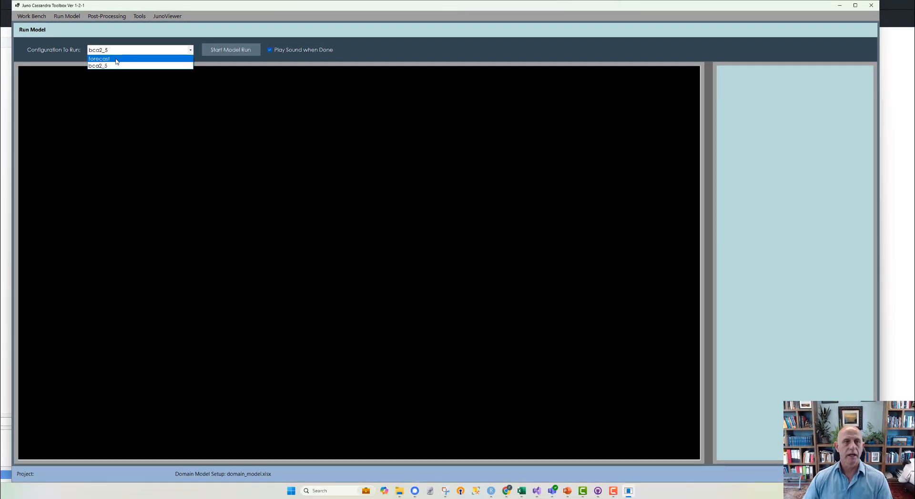
{"action": "left_click", "coordinate": [132, 94]}
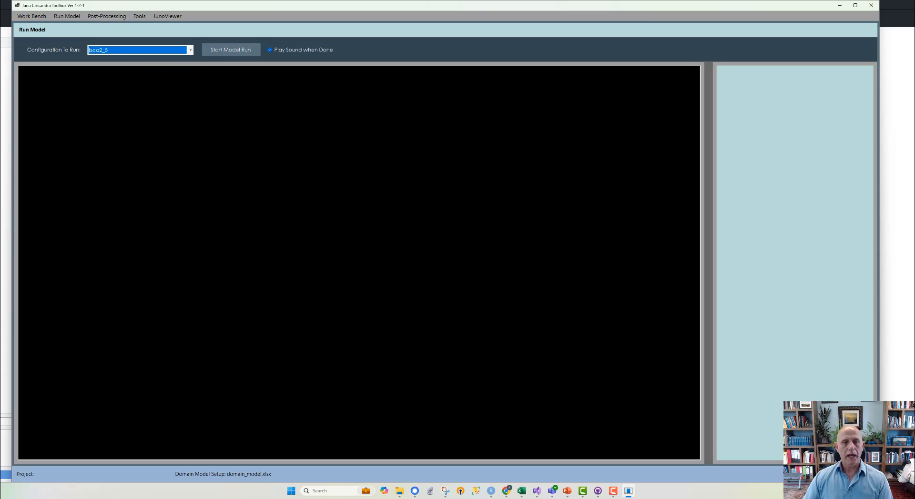
{"action": "left_click", "coordinate": [568, 491]}
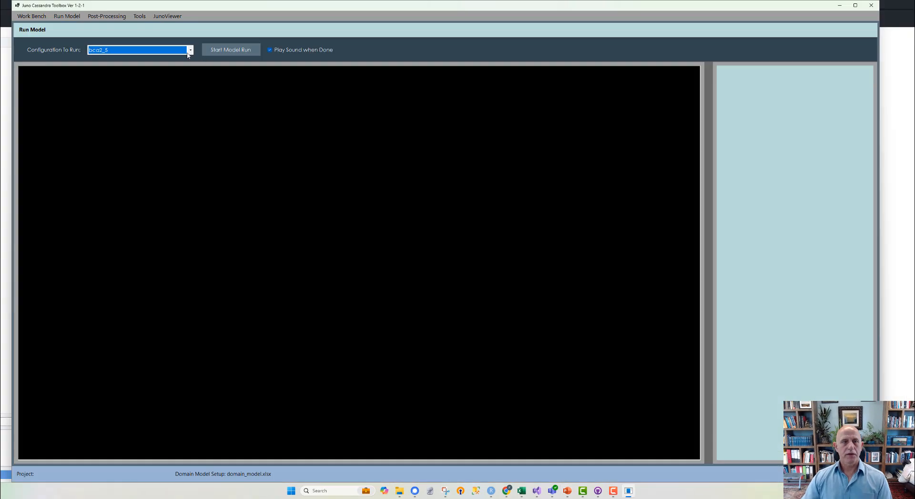
- Return to the Juno Cassandra Toolbox and run the model with the forecast configuration
{"action": "left_click", "coordinate": [184, 52]}
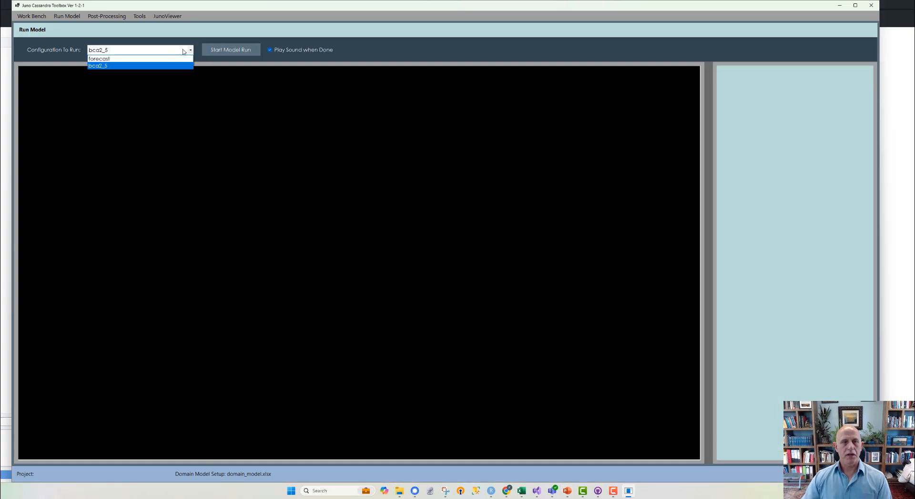
{"action": "left_click", "coordinate": [109, 60]}
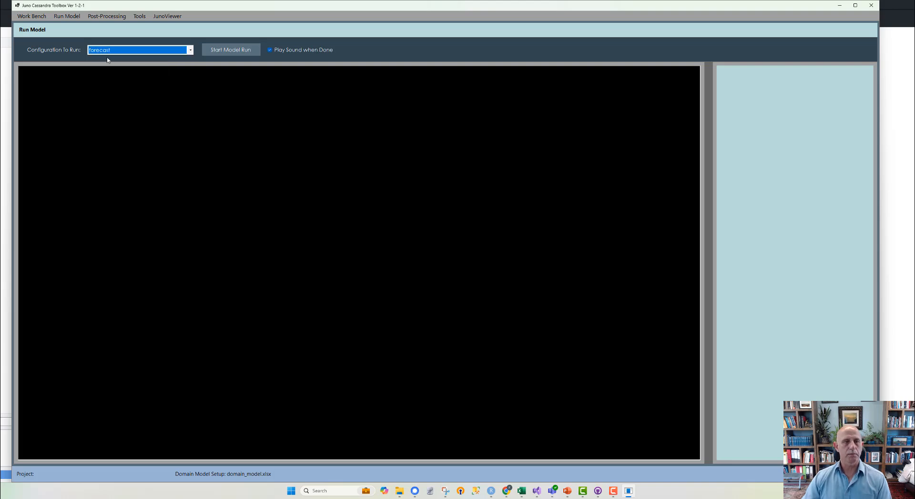
{"action": "left_click", "coordinate": [233, 51]}
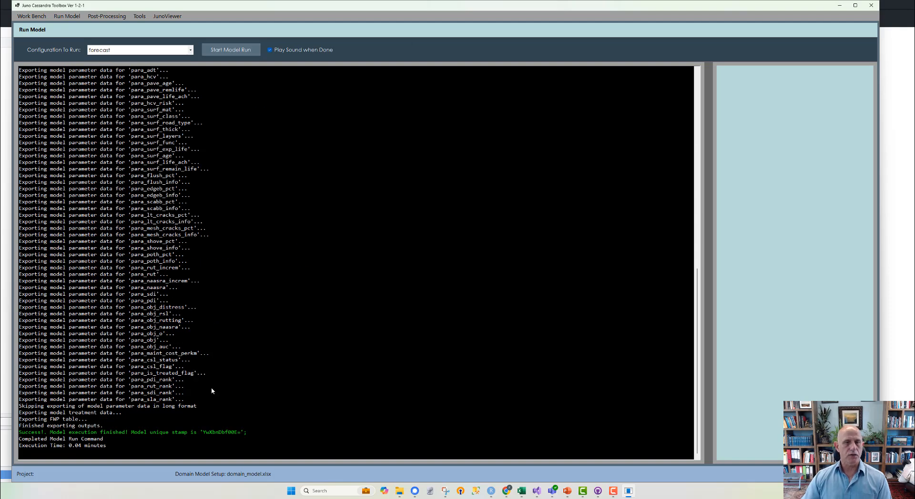
- Run the model with the bca2_5 configuration, keeping the sound on completion enabled
{"action": "left_click", "coordinate": [278, 50]}
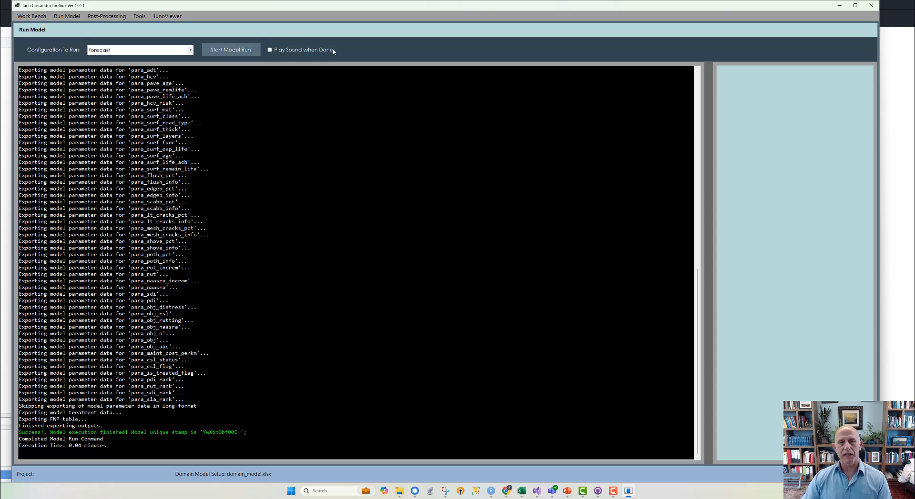
{"action": "left_click", "coordinate": [270, 50]}
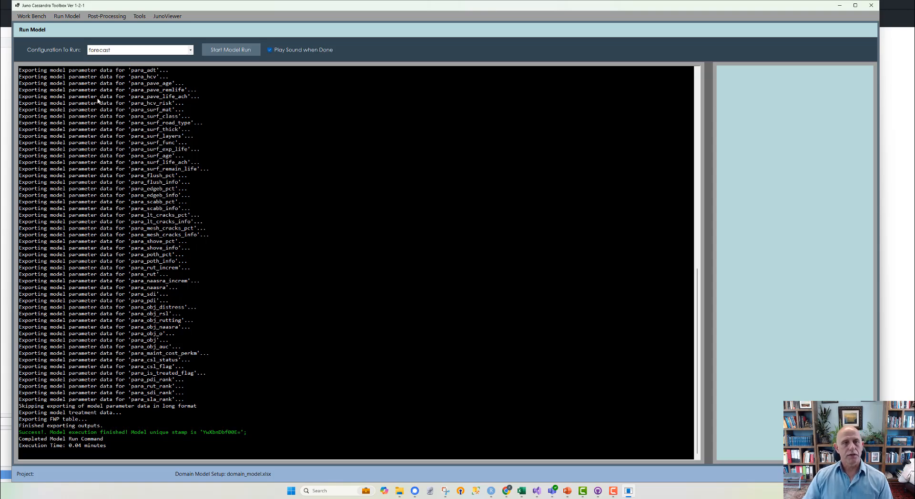
{"action": "left_click", "coordinate": [191, 49]}
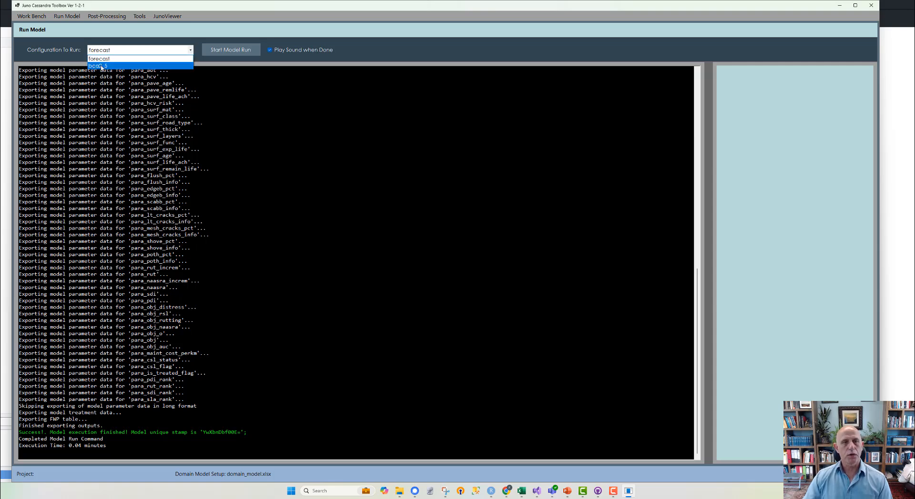
{"action": "left_click", "coordinate": [101, 66]}
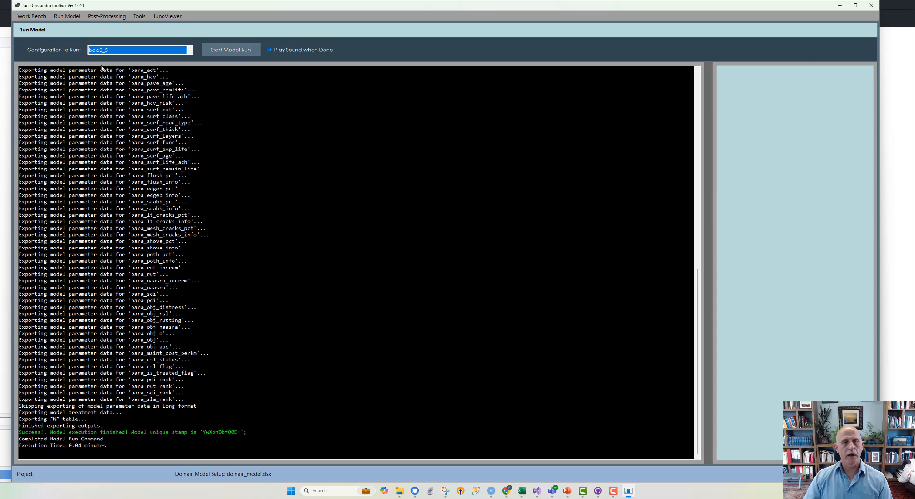
{"action": "left_click", "coordinate": [232, 50]}
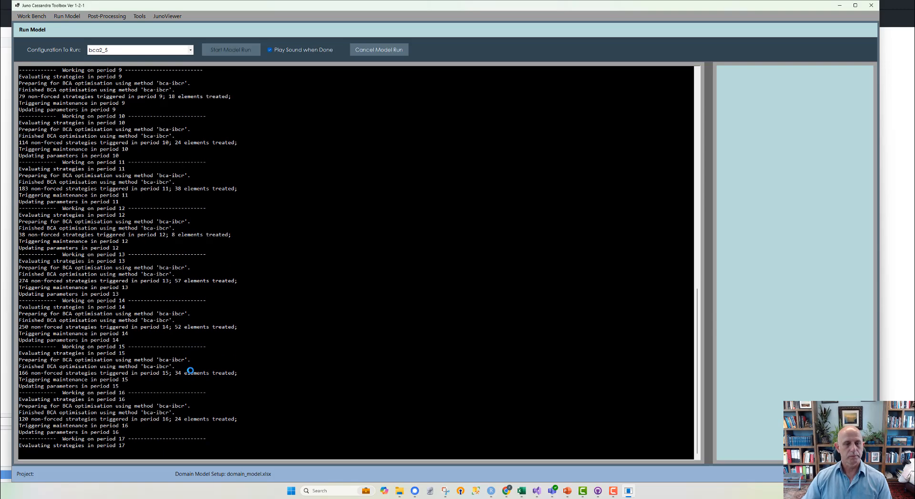
{"action": "scroll", "coordinate": [158, 332], "scroll_direction": "up", "scroll_amount": 7}
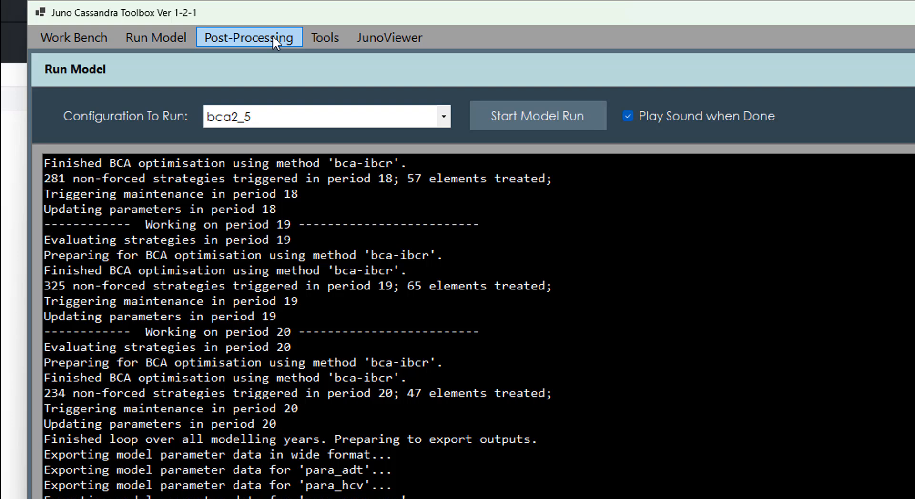
- Get the KPI forecast statistics for the forecast configuration using kpi_set_1, and widen the results table area
{"action": "left_click", "coordinate": [273, 35]}
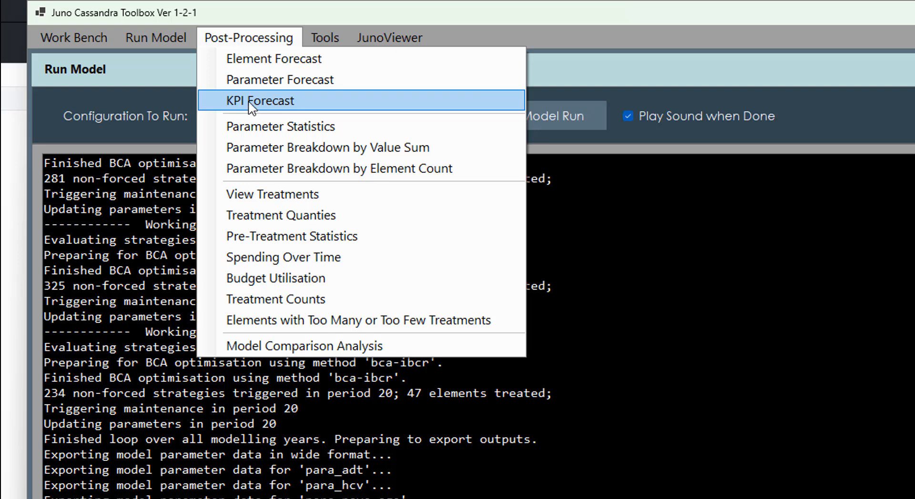
{"action": "left_click", "coordinate": [274, 100]}
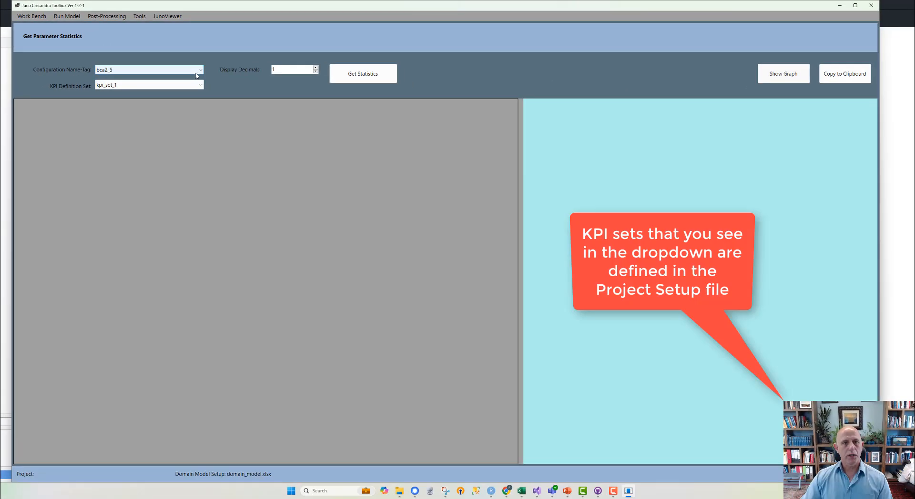
{"action": "left_click", "coordinate": [196, 73]}
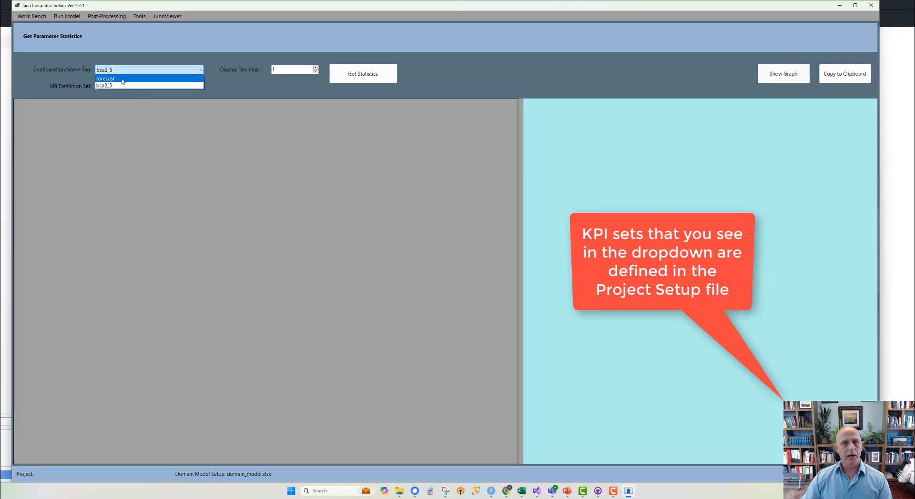
{"action": "left_click", "coordinate": [122, 79]}
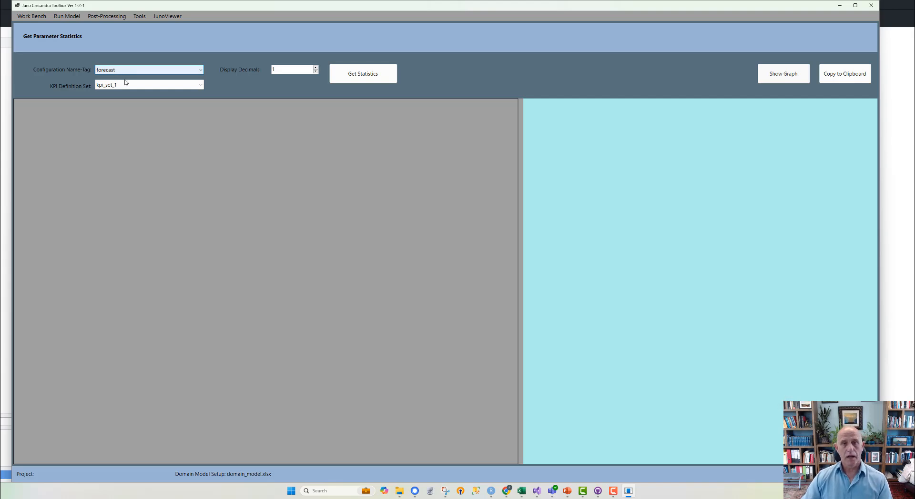
{"action": "left_click", "coordinate": [365, 80]}
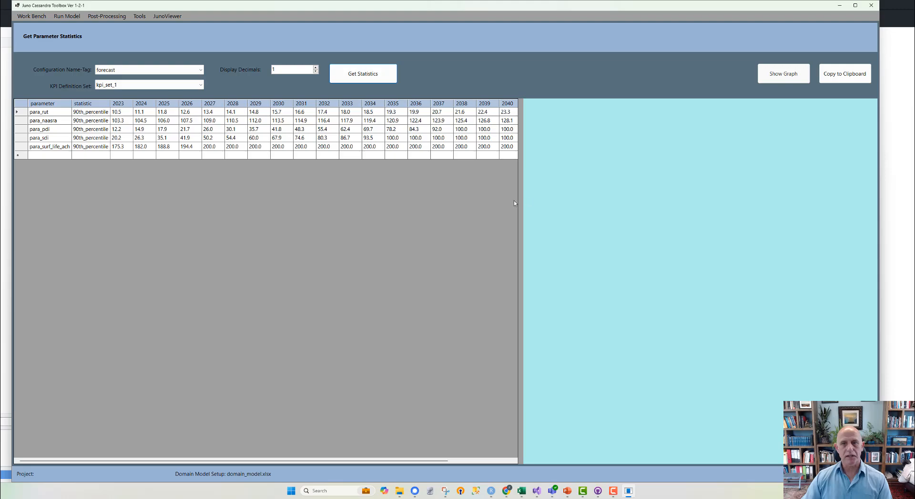
{"action": "left_click_drag", "start_coordinate": [522, 202], "coordinate": [710, 208]}
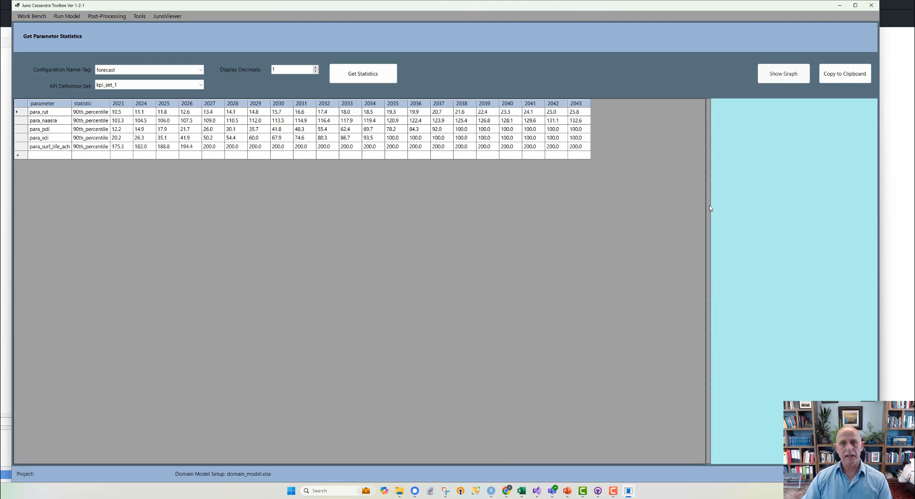
- Graph the para_rut 90th-percentile trend, switch the plot to para_pdi, and close the graph
{"action": "left_click", "coordinate": [21, 131]}
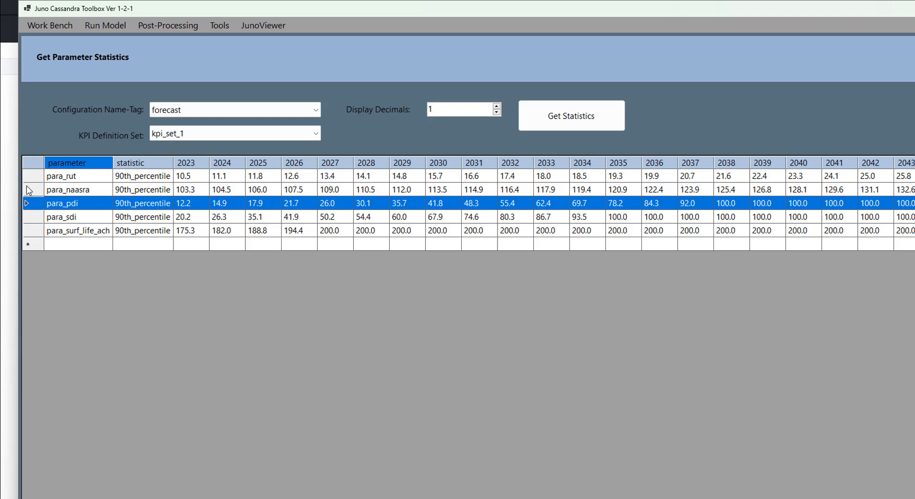
{"action": "left_click", "coordinate": [34, 179]}
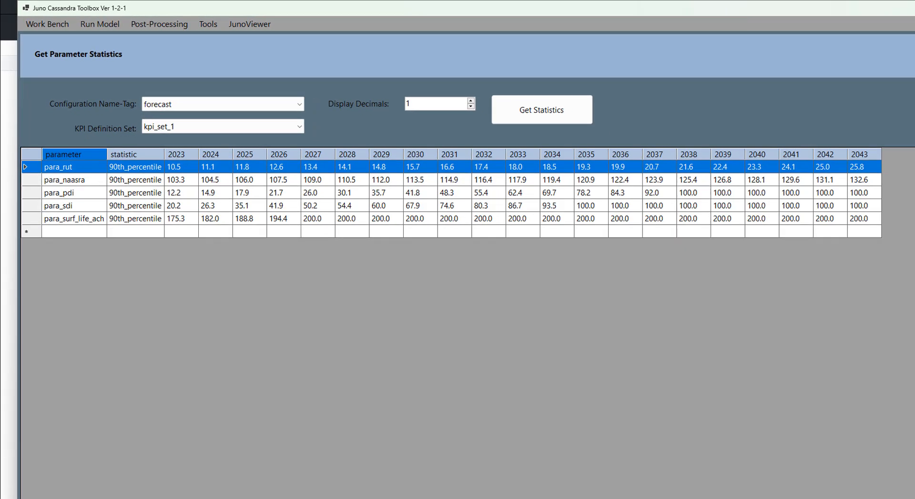
{"action": "left_click", "coordinate": [831, 78]}
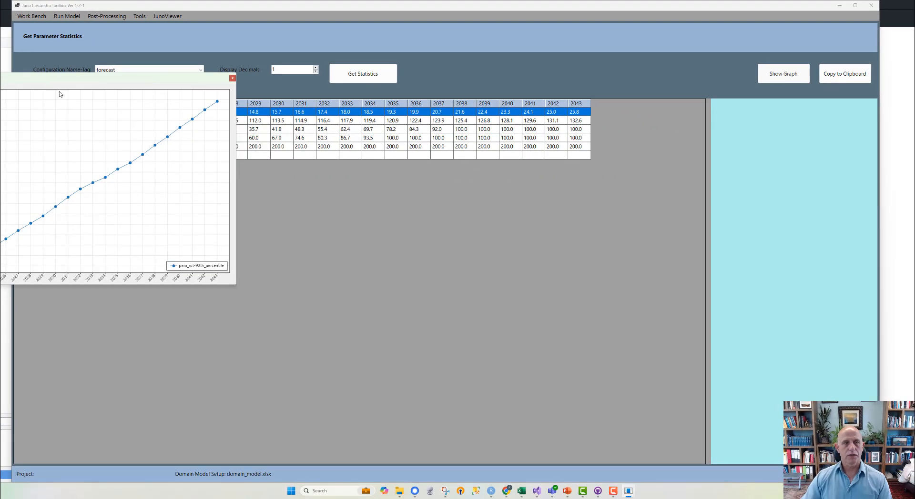
{"action": "left_click_drag", "start_coordinate": [42, 79], "coordinate": [434, 196]}
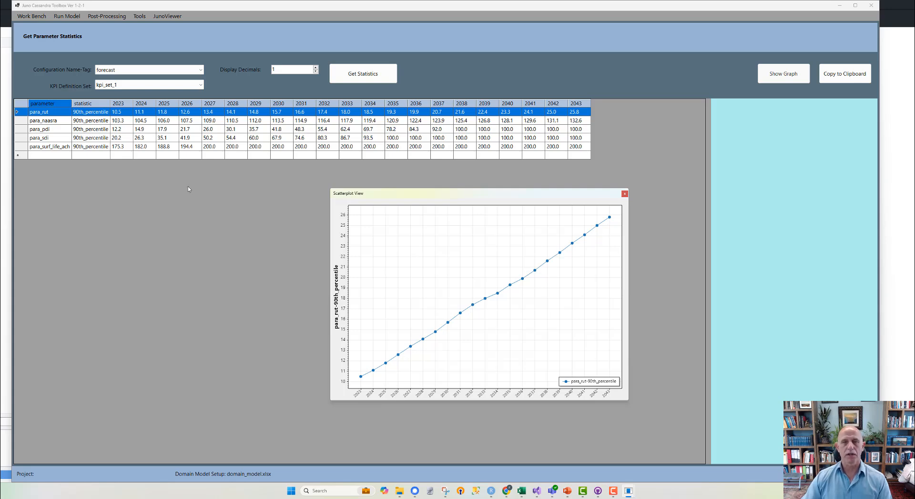
{"action": "left_click", "coordinate": [21, 130]}
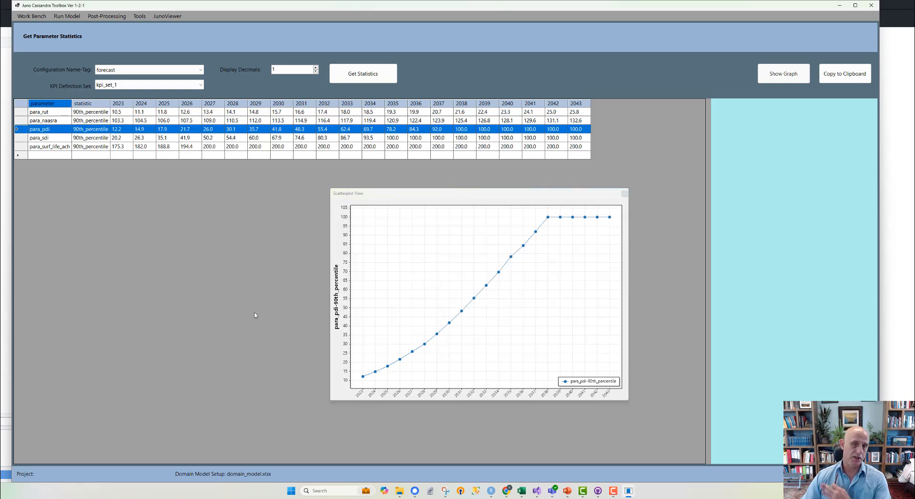
{"action": "left_click", "coordinate": [625, 194]}
- Get the KPI statistics for the bca2_5 configuration using kpi_set_1
{"action": "left_click", "coordinate": [200, 70]}
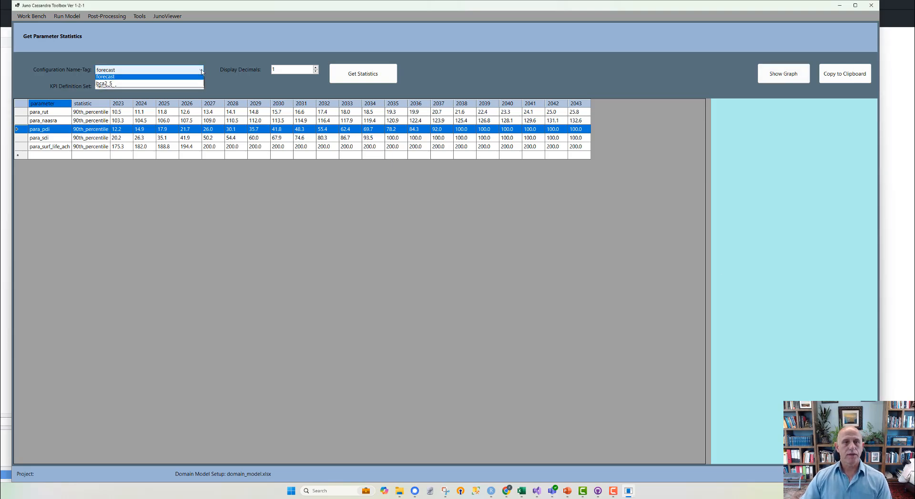
{"action": "left_click", "coordinate": [116, 87]}
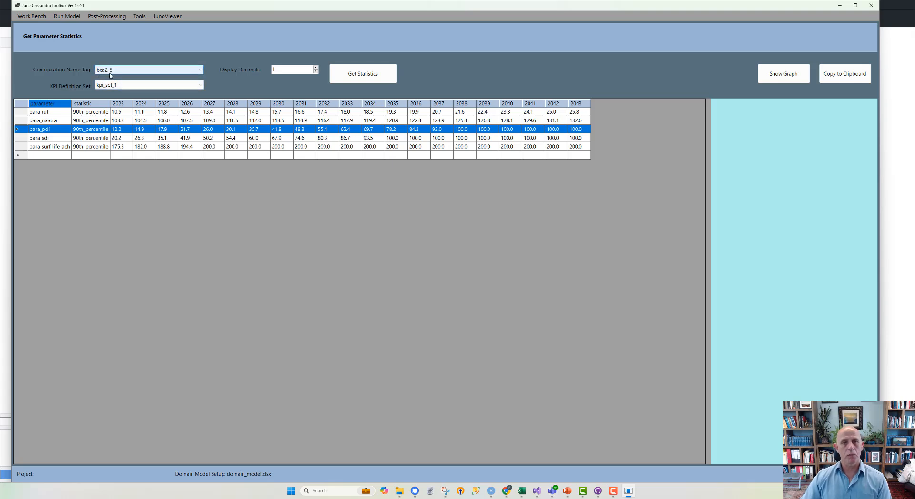
{"action": "left_click", "coordinate": [372, 75]}
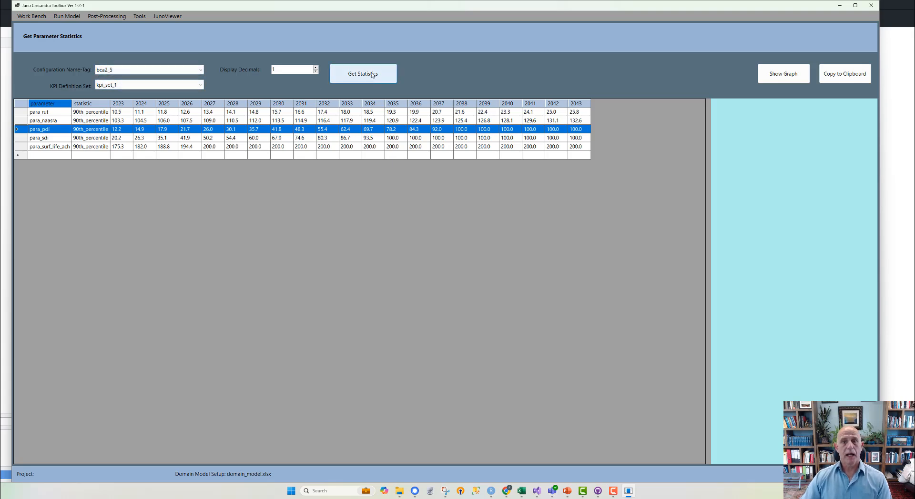
- View the para_pdi 90th-percentile graph for the bca2_5 configuration, moving it clear of the table before closing it
{"action": "double_click", "coordinate": [20, 129]}
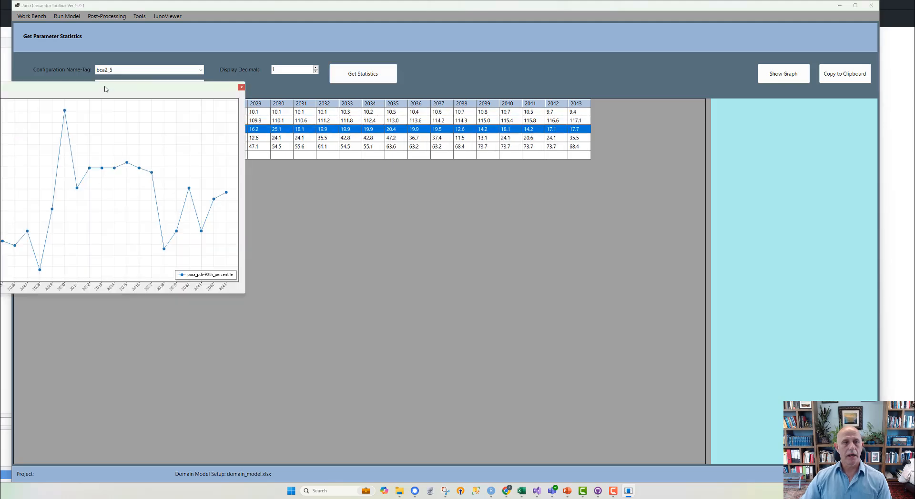
{"action": "left_click_drag", "start_coordinate": [105, 89], "coordinate": [505, 208]}
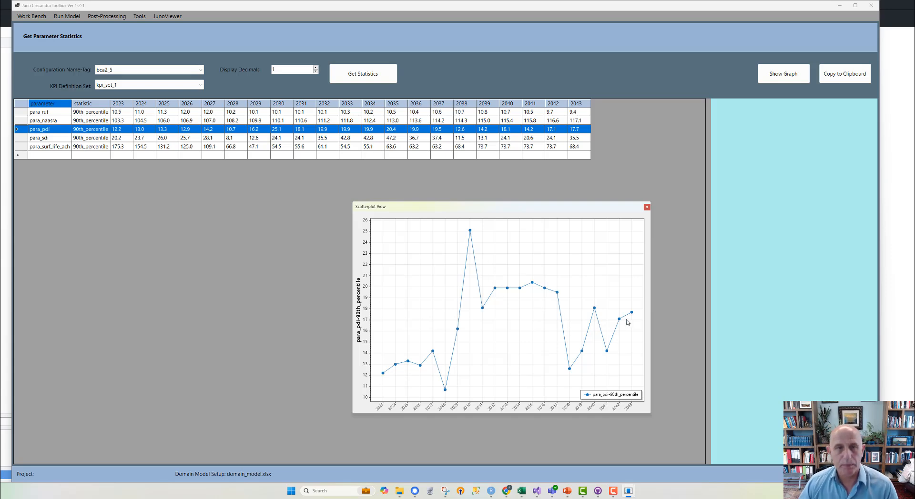
{"action": "left_click", "coordinate": [647, 208]}
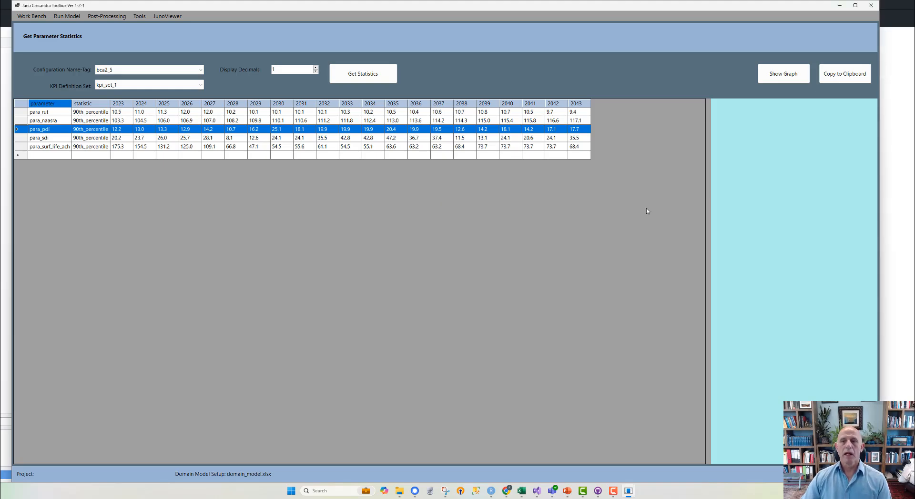
- Get the parameter forecast of para_rut for the bca2_5 configuration and select the row of element 9
{"action": "left_click", "coordinate": [115, 15]}
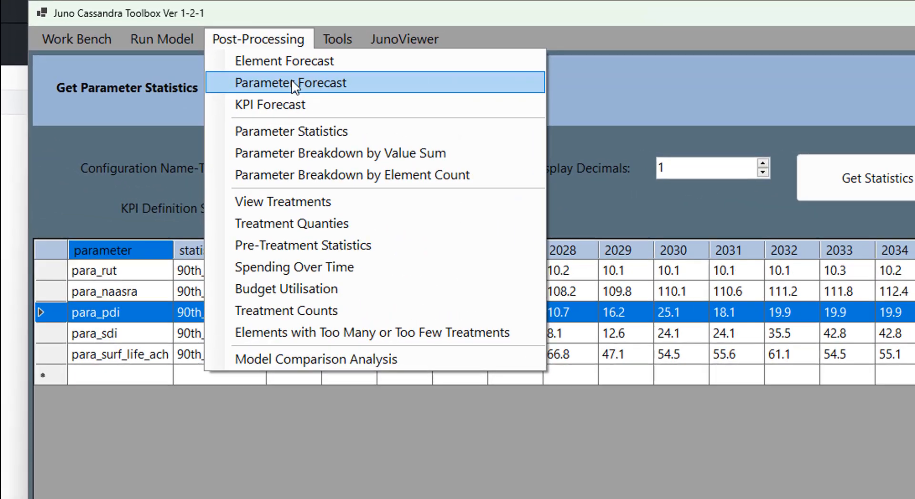
{"action": "left_click", "coordinate": [121, 34]}
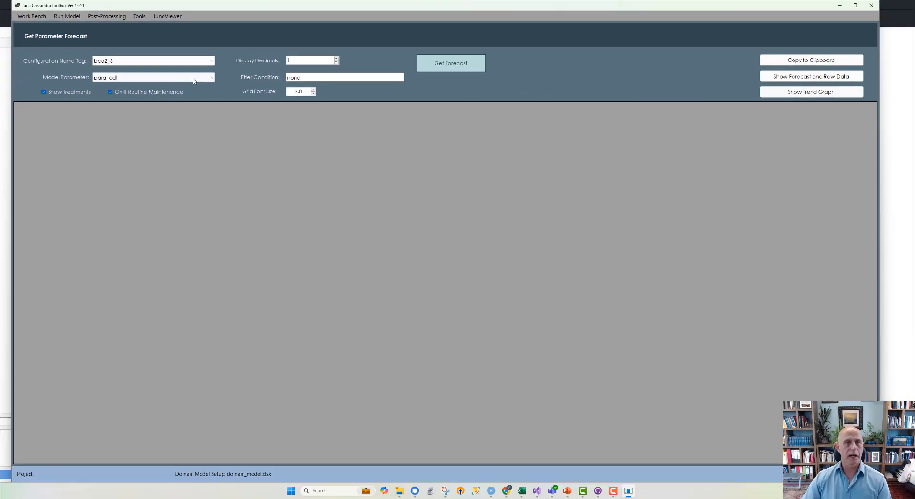
{"action": "left_click", "coordinate": [210, 78]}
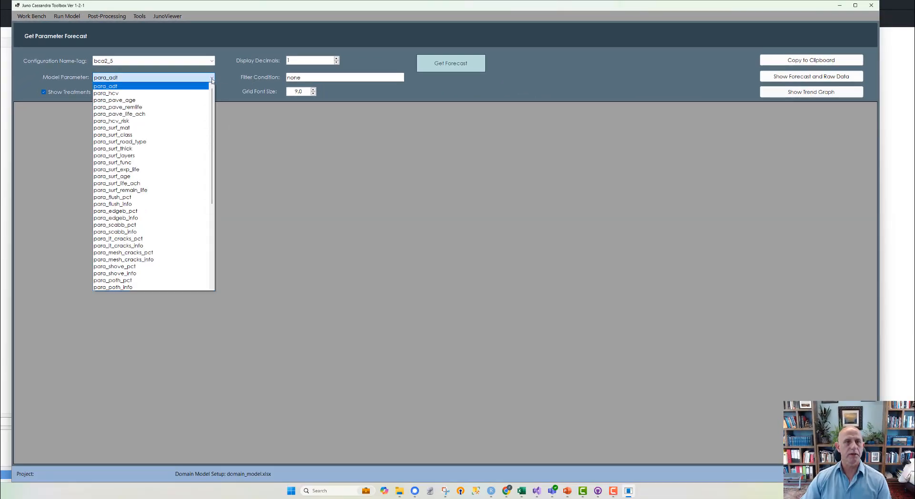
{"action": "scroll", "coordinate": [140, 219], "scroll_direction": "down", "scroll_amount": 2}
{"action": "scroll", "coordinate": [141, 218], "scroll_direction": "down", "scroll_amount": 3}
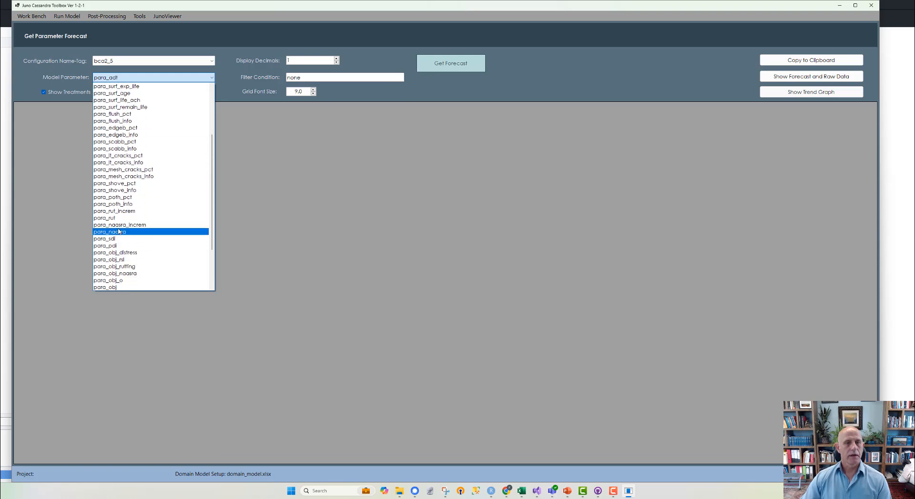
{"action": "left_click", "coordinate": [108, 219]}
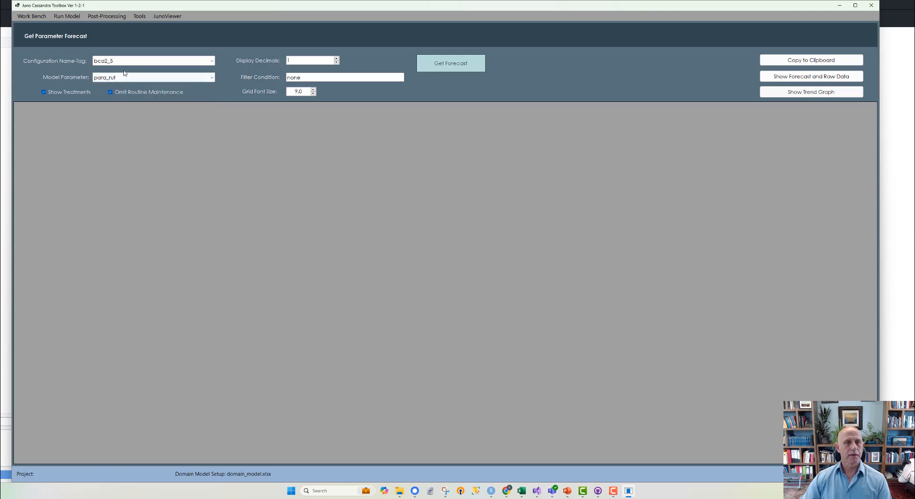
{"action": "left_click", "coordinate": [451, 63]}
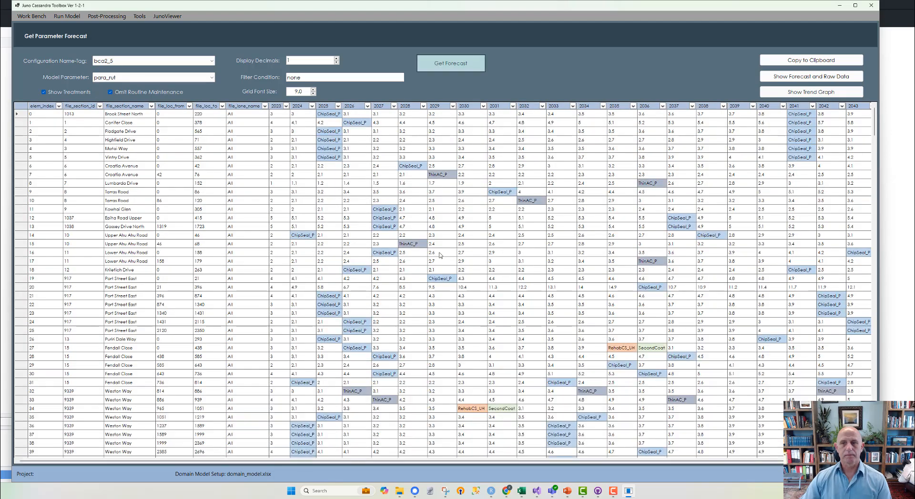
{"action": "left_click", "coordinate": [354, 193]}
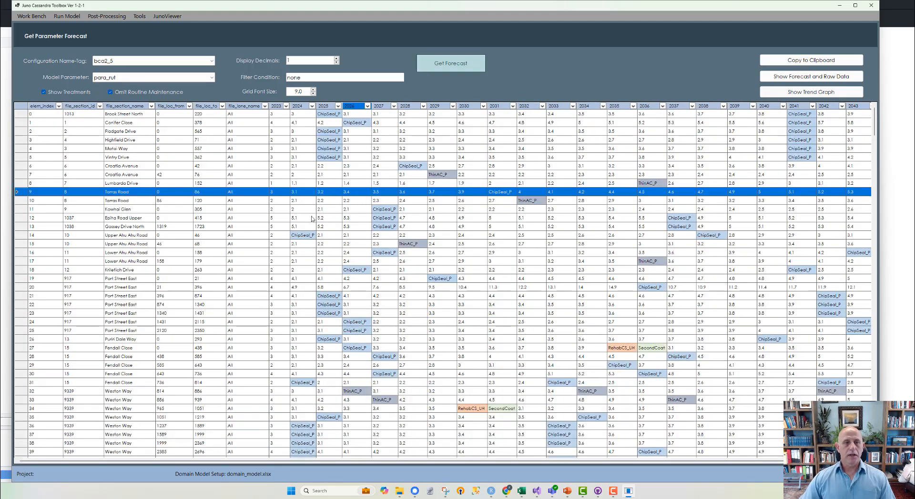
- Inspect the full list of parameter values for element 27 in 2034, from first to last, and close the list
{"action": "scroll", "coordinate": [507, 218], "scroll_direction": "down", "scroll_amount": 2}
{"action": "scroll", "coordinate": [89, 128], "scroll_direction": "up", "scroll_amount": 2}
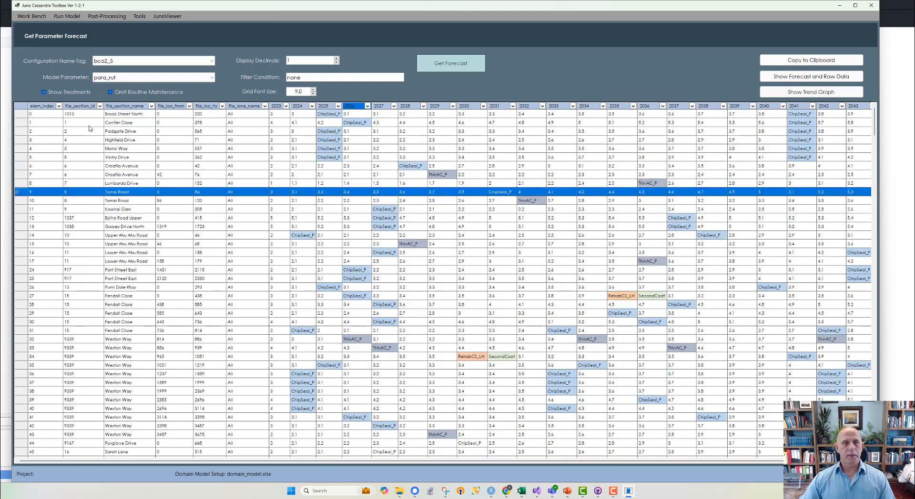
{"action": "scroll", "coordinate": [451, 269], "scroll_direction": "down", "scroll_amount": 3}
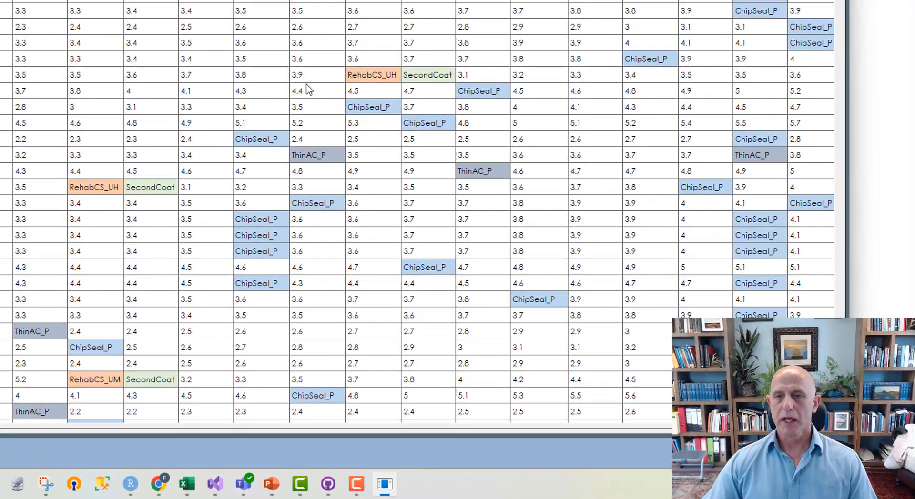
{"action": "double_click", "coordinate": [311, 81]}
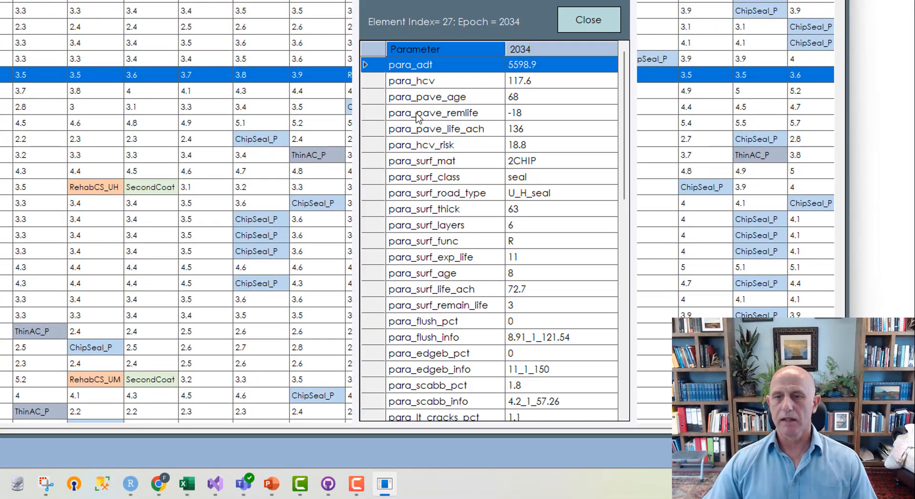
{"action": "scroll", "coordinate": [418, 109], "scroll_direction": "down", "scroll_amount": 11}
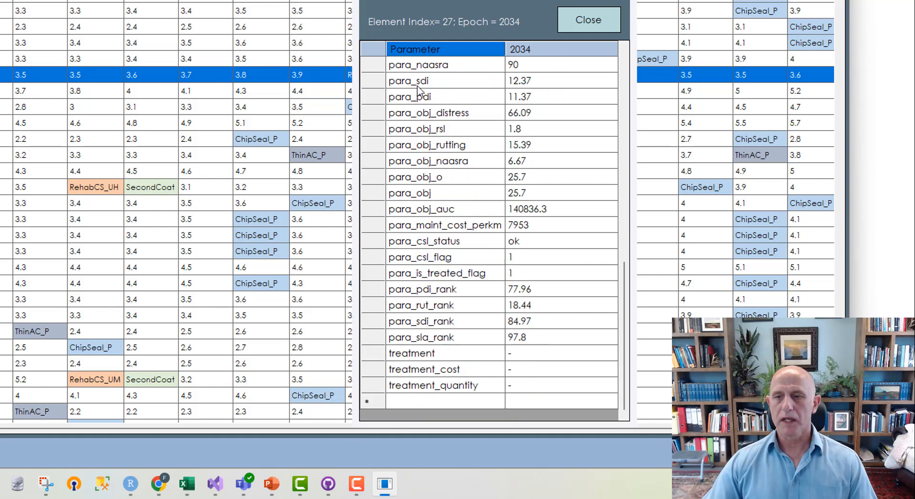
{"action": "scroll", "coordinate": [418, 91], "scroll_direction": "up", "scroll_amount": 11}
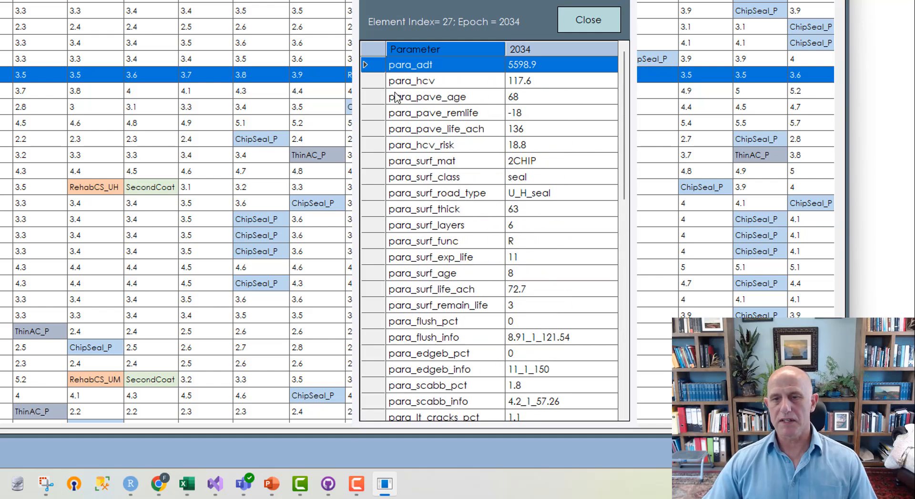
{"action": "left_click", "coordinate": [587, 20]}
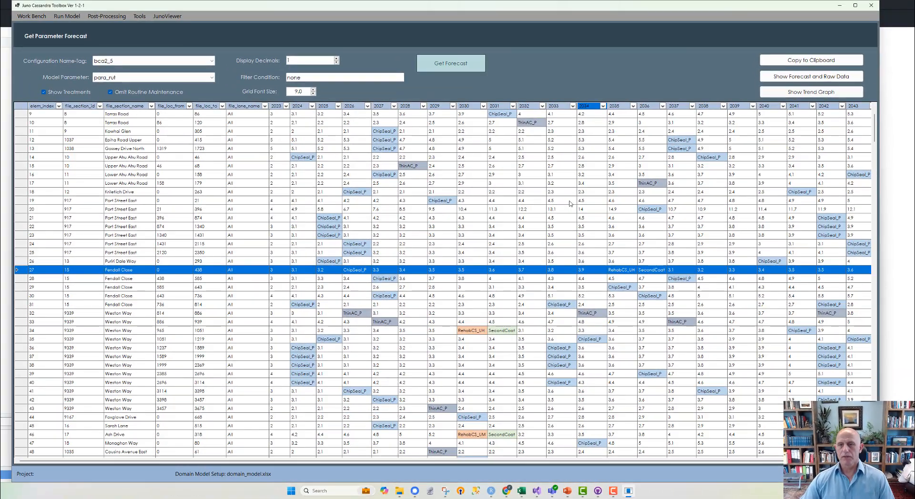
- Review the detailed parameter values for element 20 in 2032 and close the details
{"action": "double_click", "coordinate": [533, 211]}
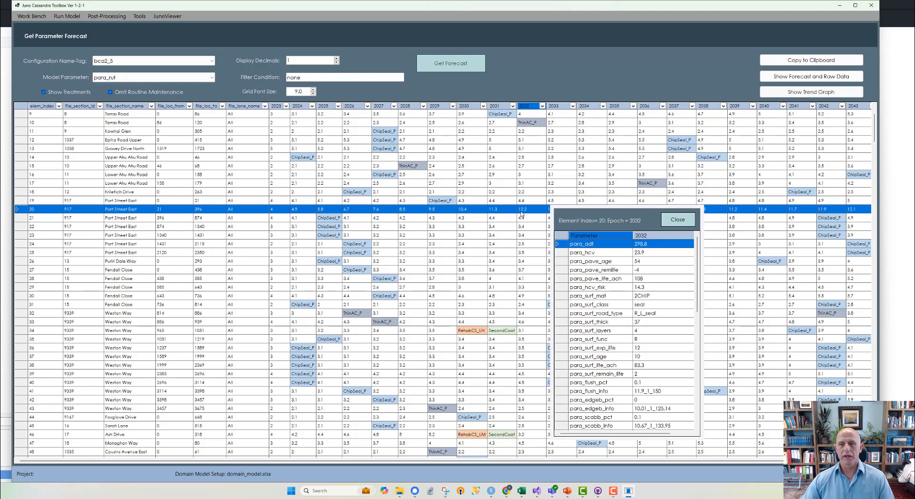
{"action": "scroll", "coordinate": [637, 295], "scroll_direction": "down", "scroll_amount": 11}
{"action": "scroll", "coordinate": [630, 293], "scroll_direction": "up", "scroll_amount": 11}
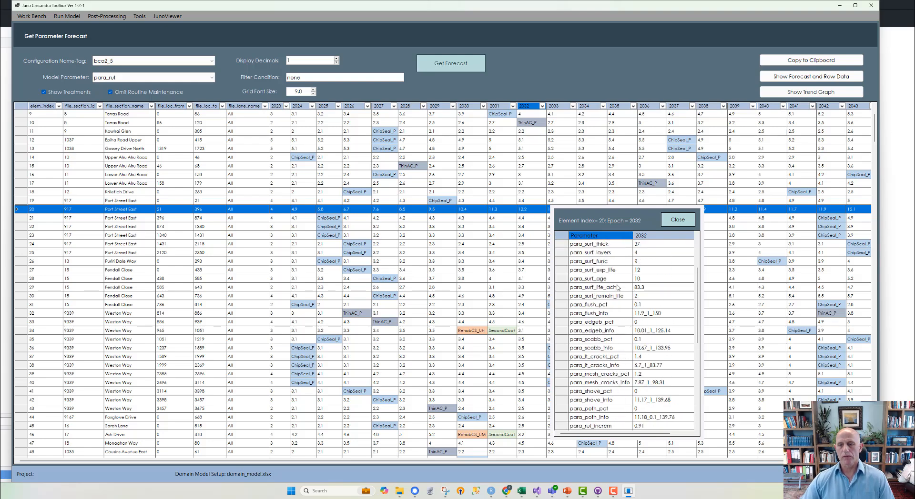
{"action": "key", "text": "Escape"}
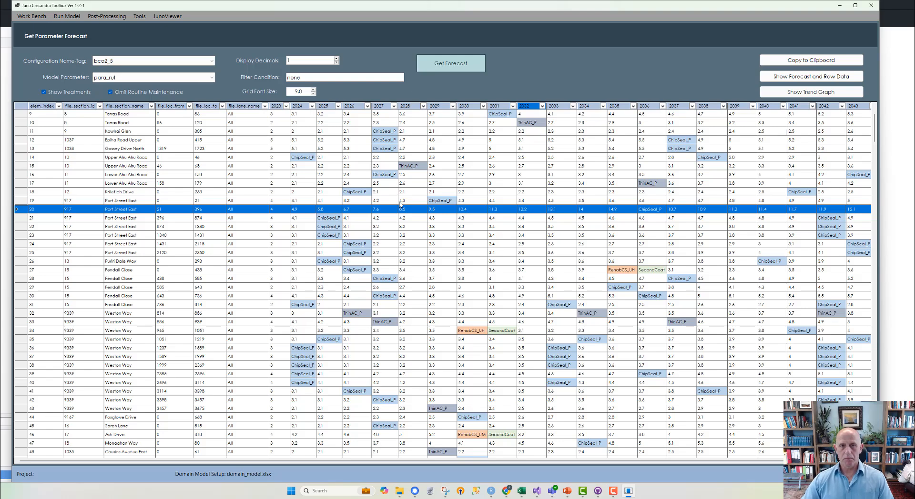
- Switch to the lesson_1.pptx presentation in PowerPoint
{"action": "key", "text": "alt+Tab"}
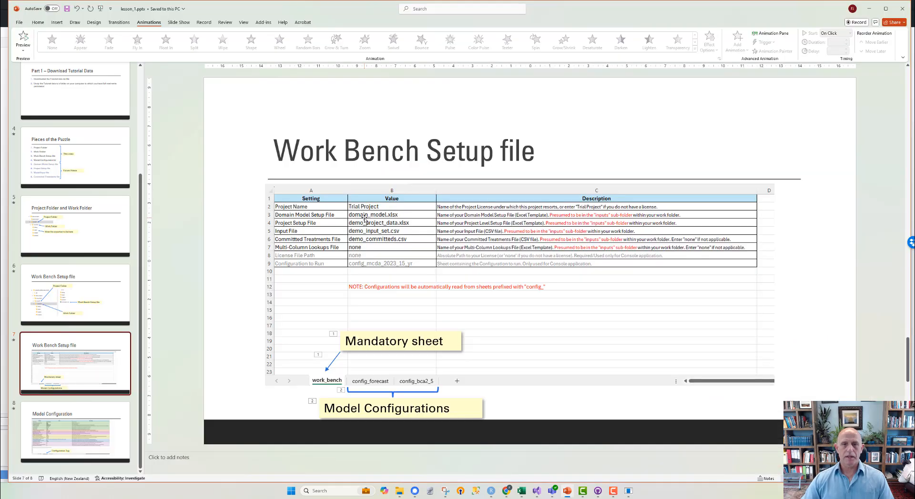